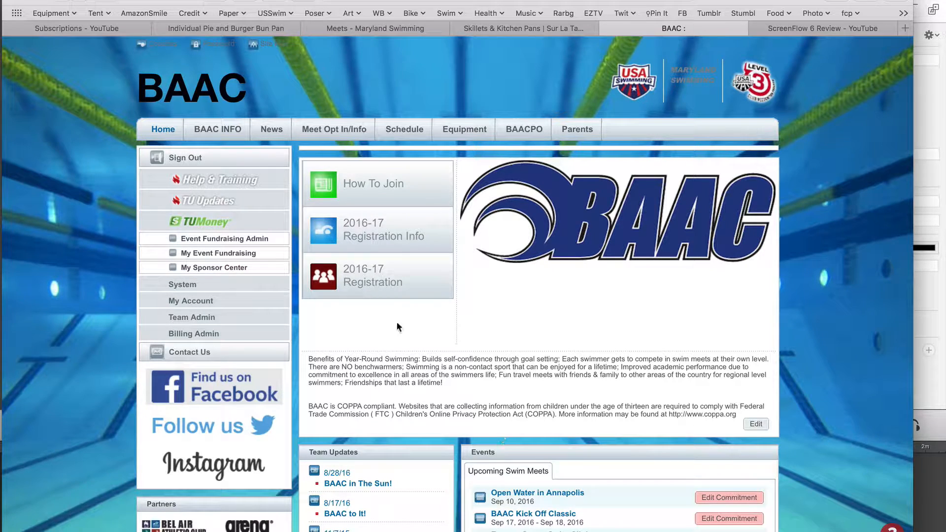
Step: Open the commitment page for the BAAC Kick Off Classic from the list of current and upcoming meets
scroll(470, 365, down, 5)
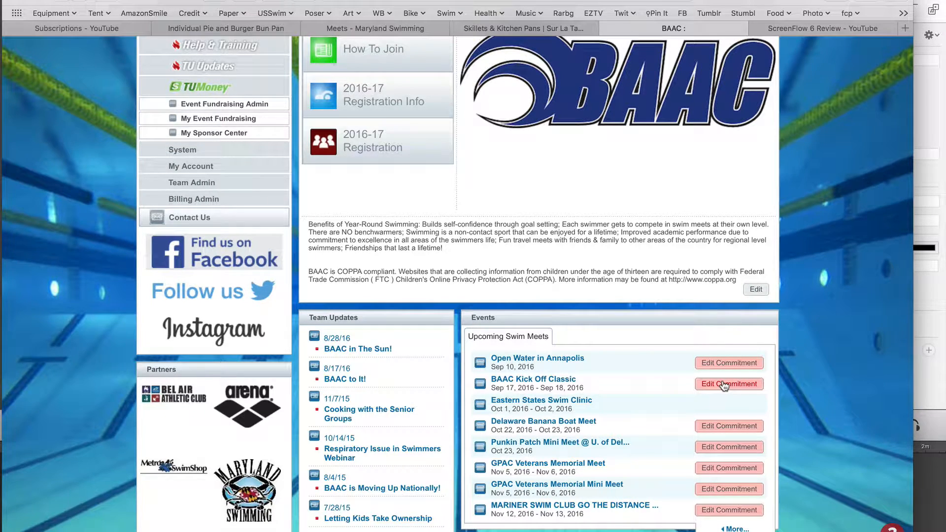
scroll(487, 320, up, 5)
mouse_move(334, 137)
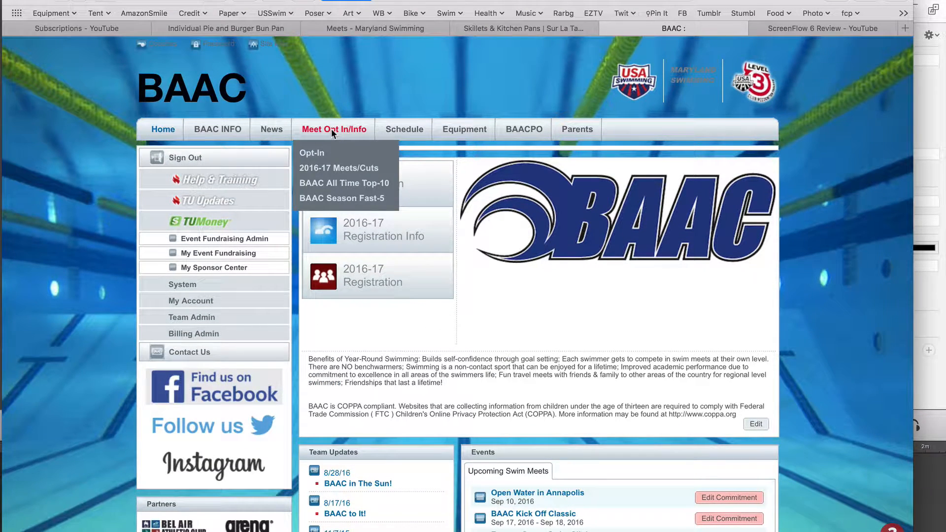
click(331, 129)
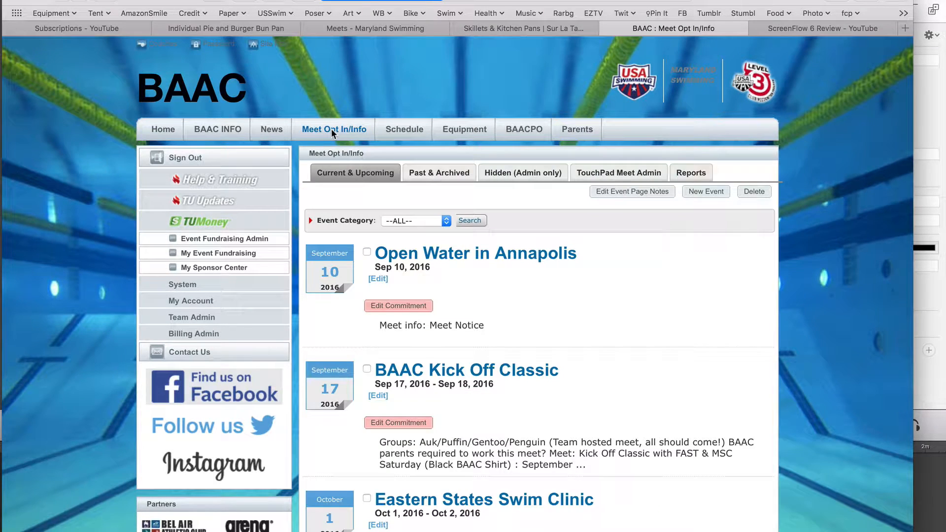
scroll(434, 301, down, 3)
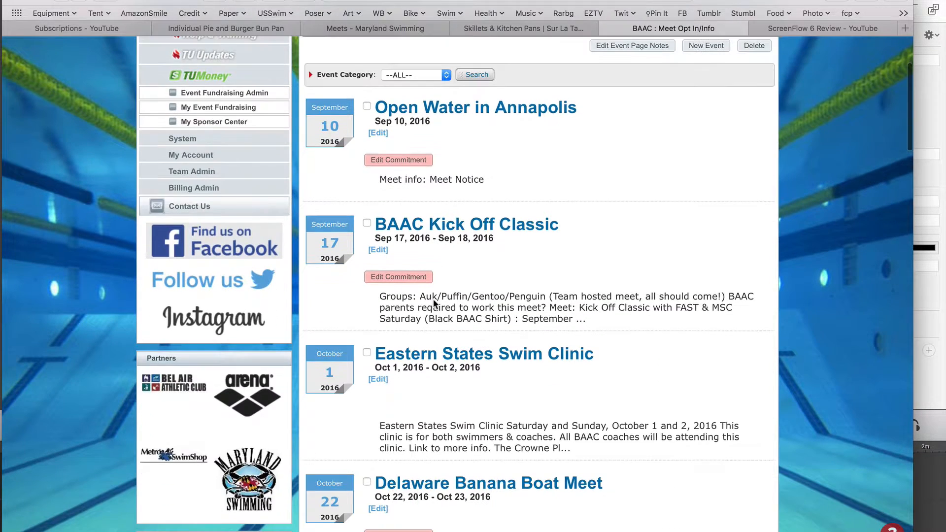
click(401, 278)
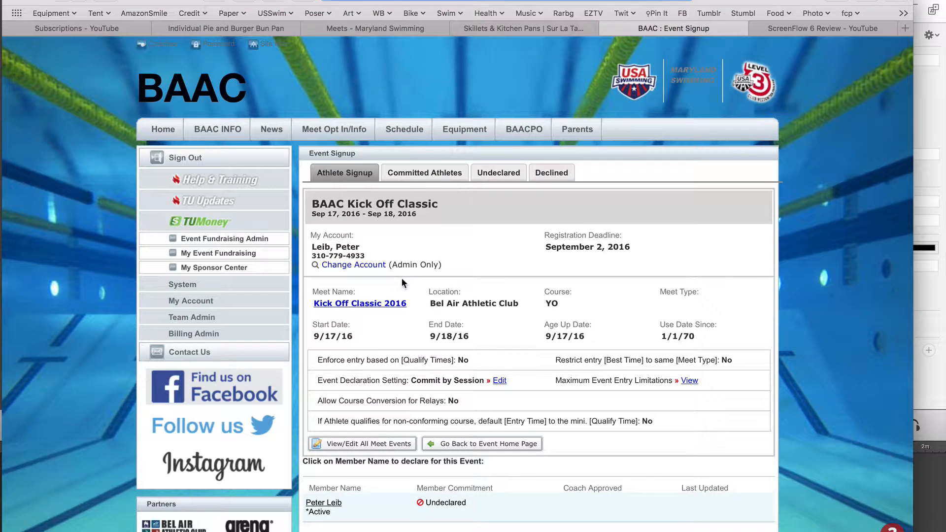
Step: Open the meet's Committed Athletes list and look through the athletes' individual event entries and groups
scroll(400, 278, down, 2)
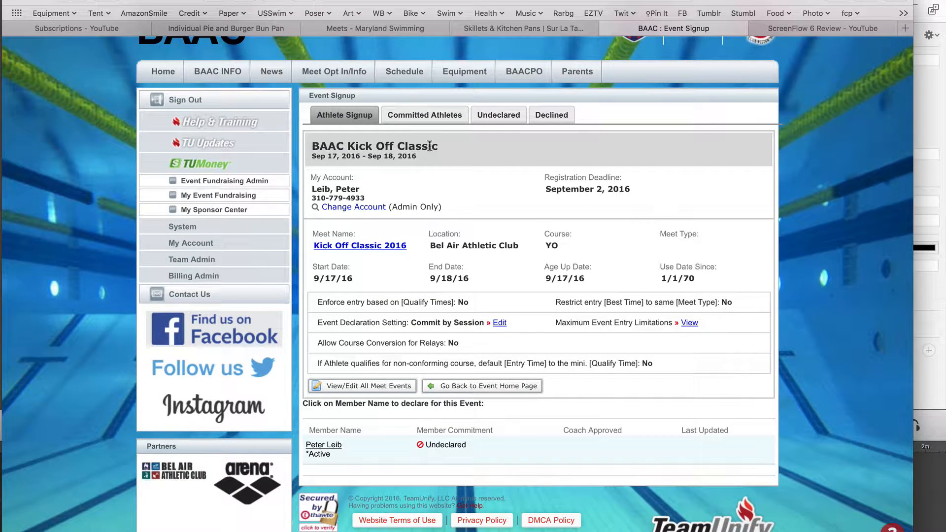
click(412, 117)
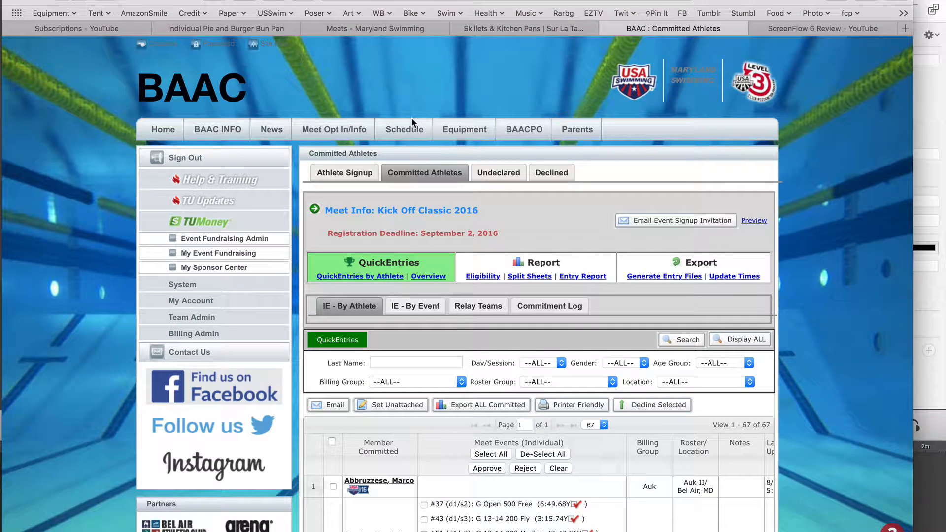
mouse_move(413, 120)
scroll(422, 180, down, 2)
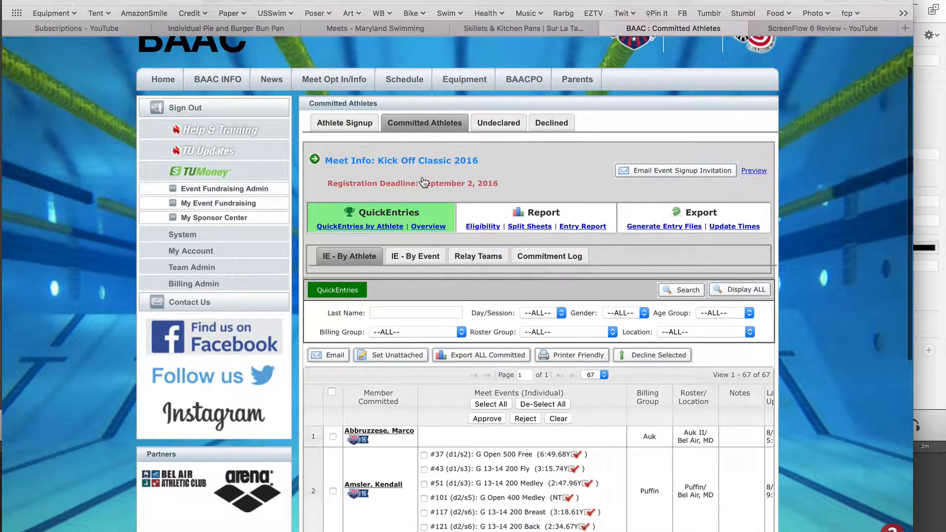
scroll(421, 176, down, 10)
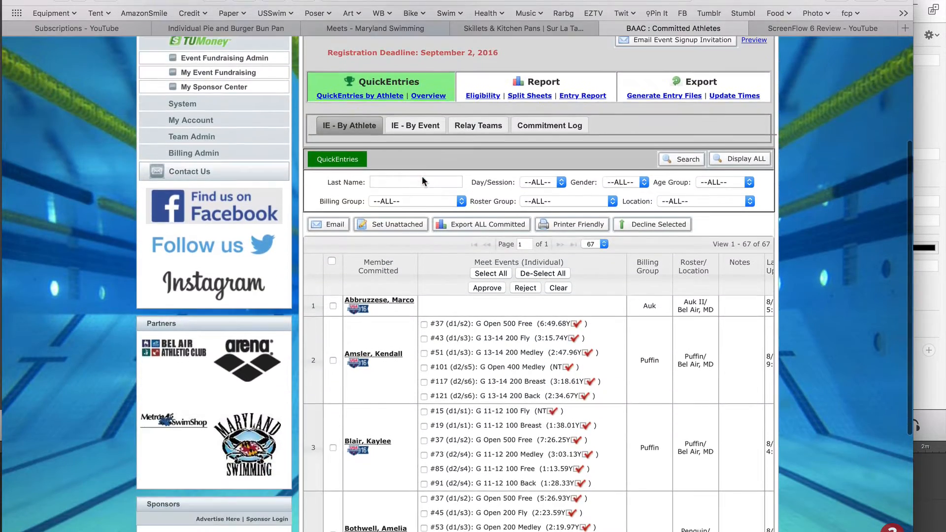
scroll(422, 176, down, 8)
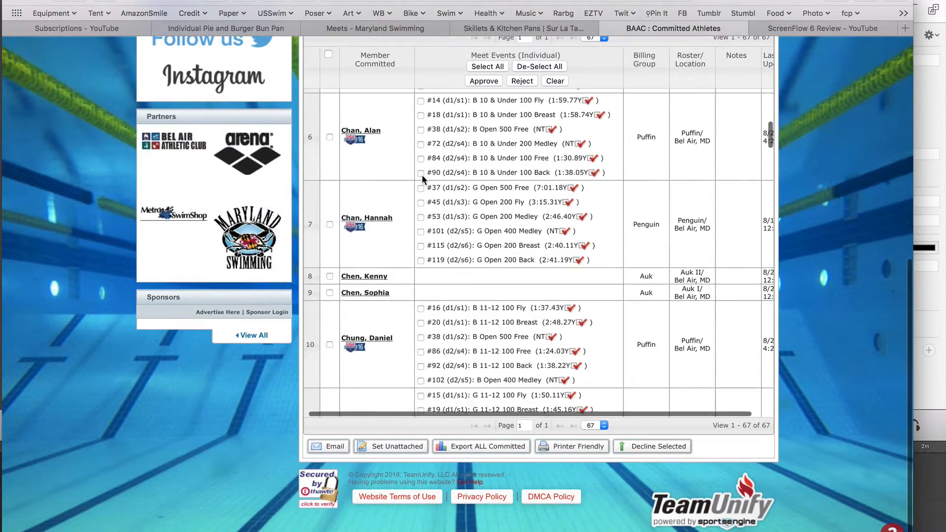
scroll(421, 174, down, 1)
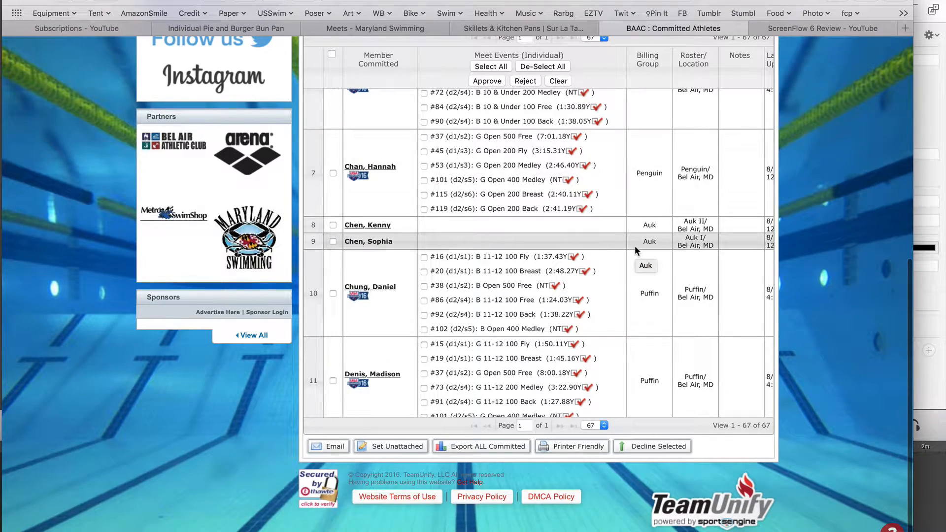
scroll(634, 245, up, 15)
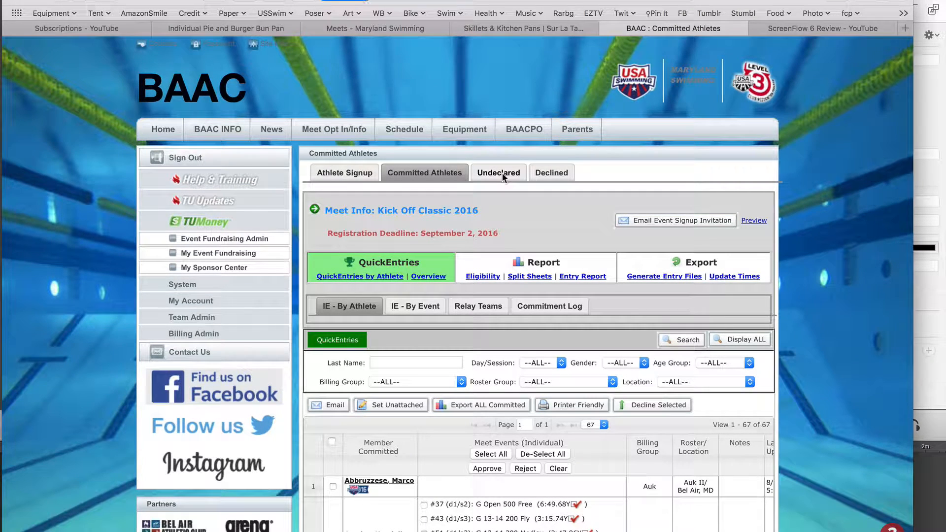
Step: Open the meet's Undeclared athletes and filter them by the Auk billing group, with all roster groups included
click(498, 173)
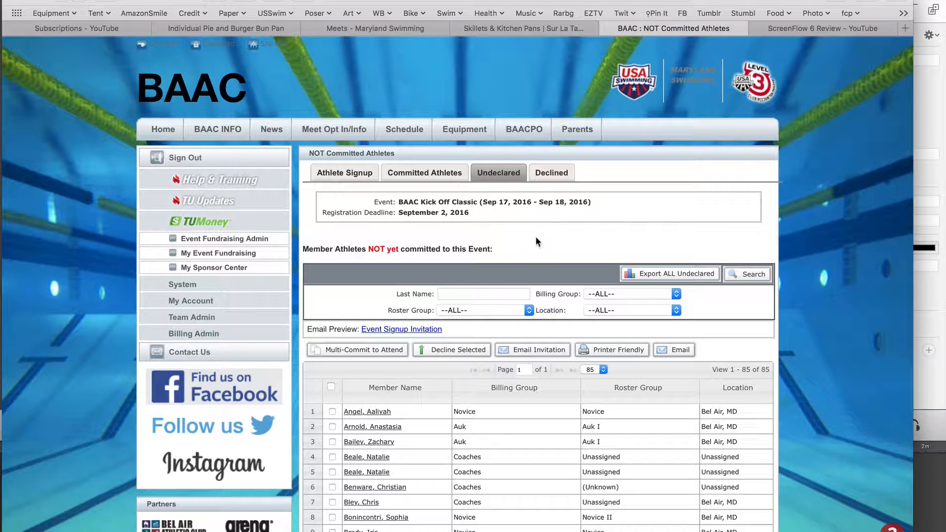
click(522, 314)
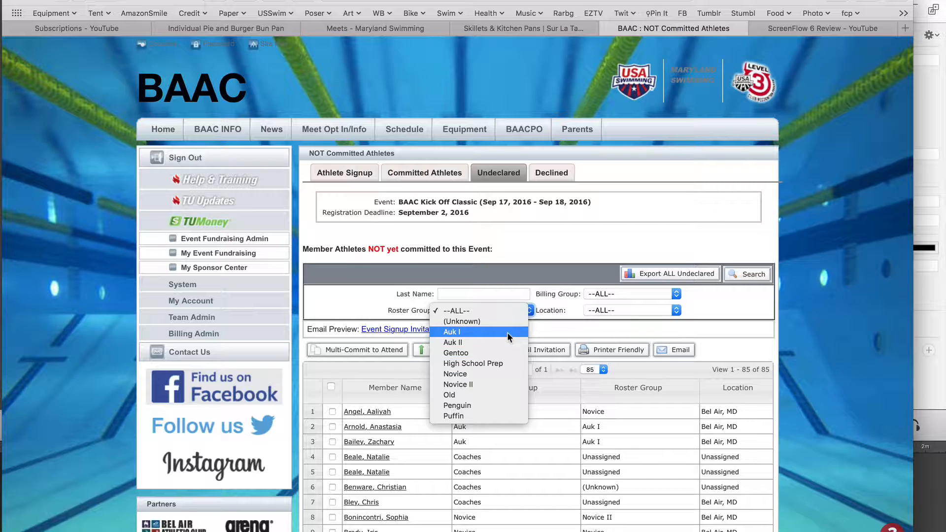
click(508, 311)
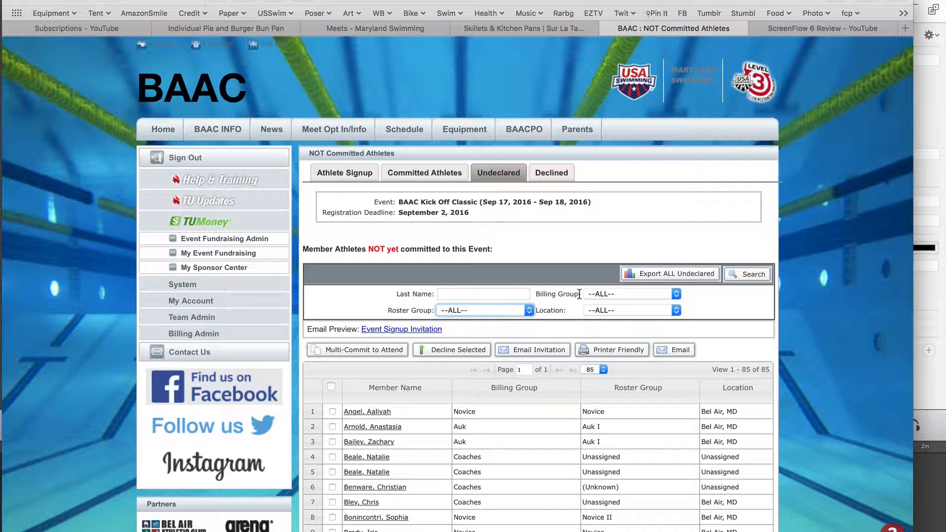
click(607, 294)
click(599, 305)
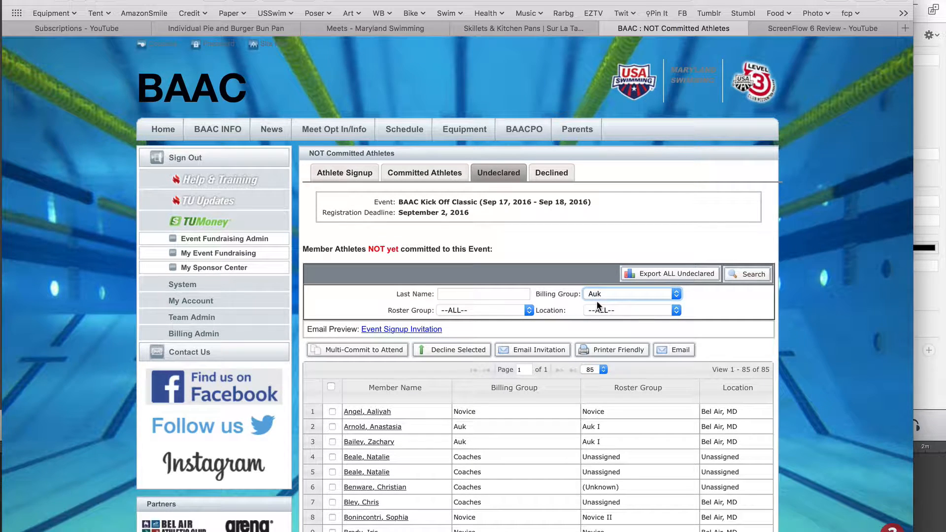
click(747, 275)
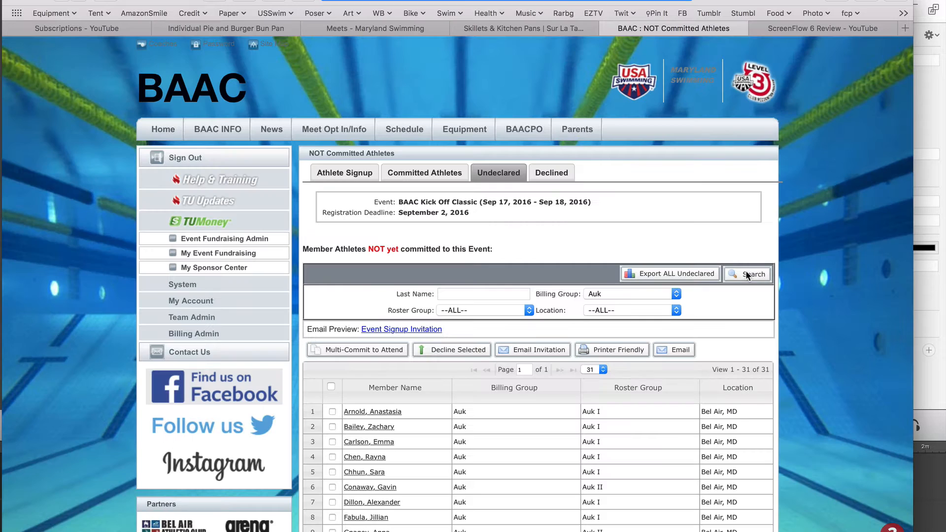
Step: Look through the undeclared Auk athletes and sort them by roster group, keeping the roster group filter on all
scroll(746, 272, down, 2)
scroll(746, 271, down, 5)
scroll(665, 318, down, 5)
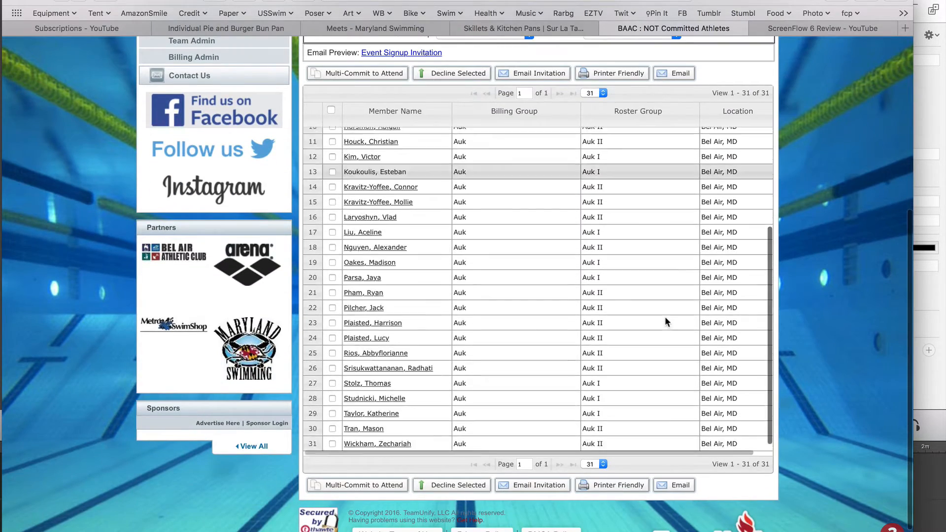
scroll(665, 319, up, 5)
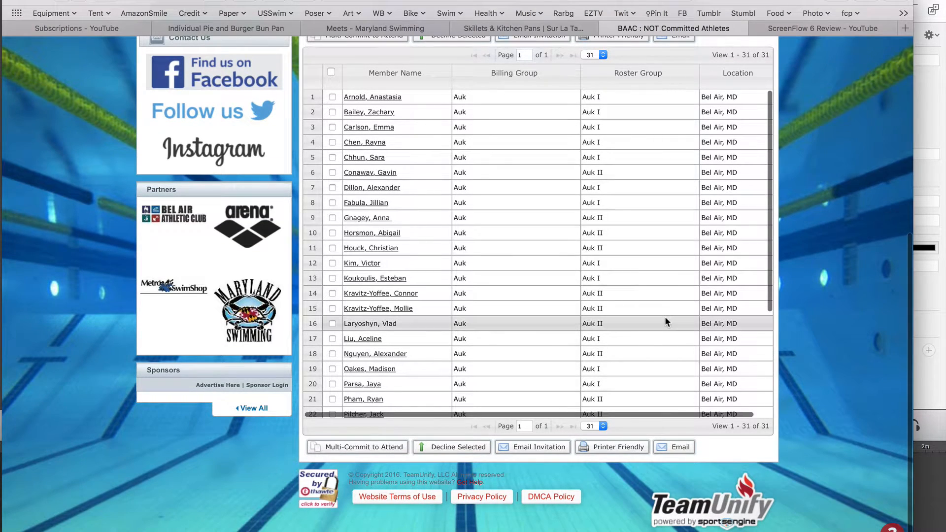
click(666, 78)
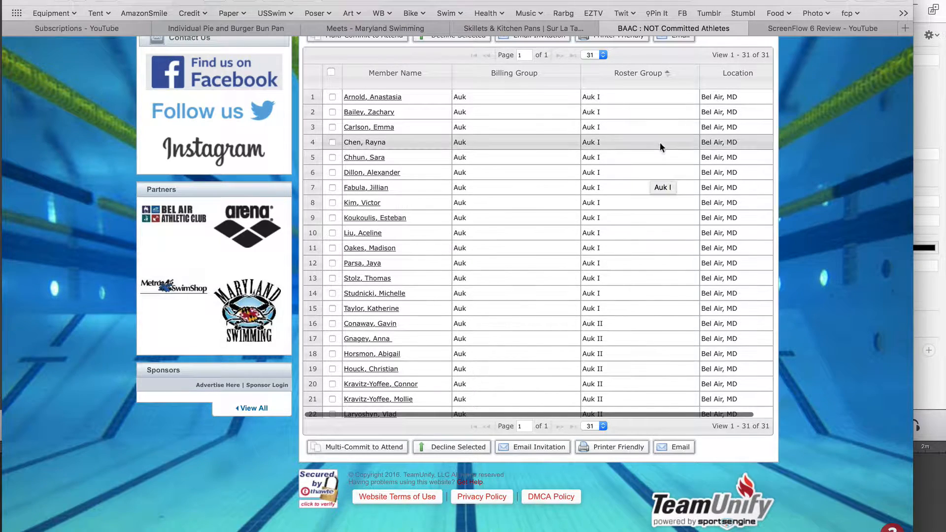
scroll(768, 104, up, 5)
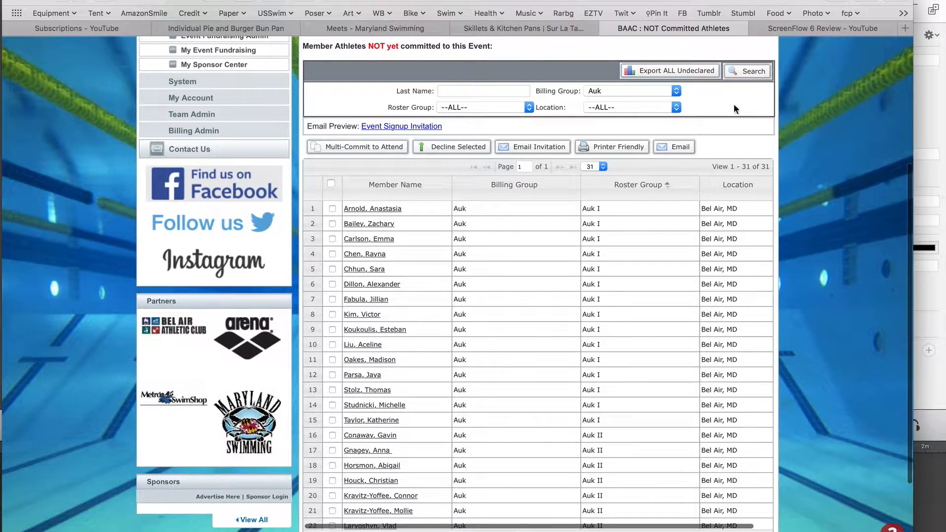
click(488, 114)
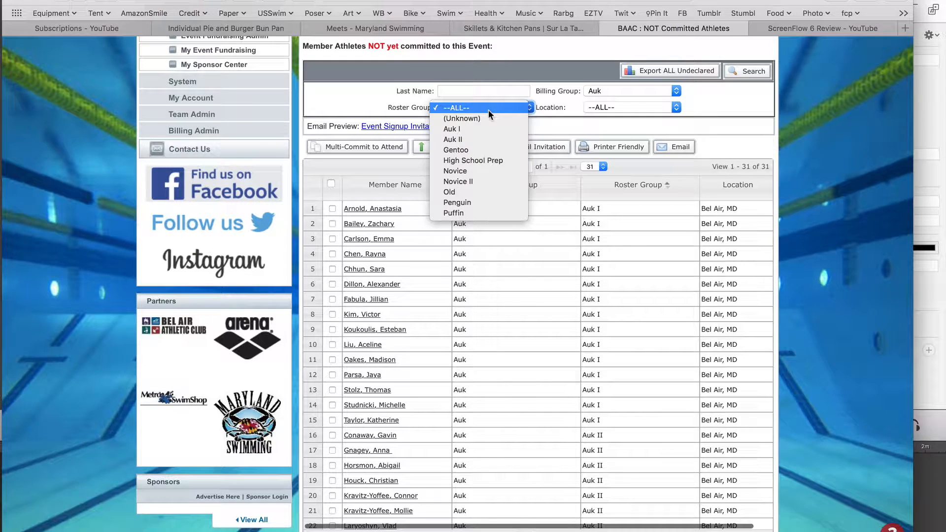
click(488, 108)
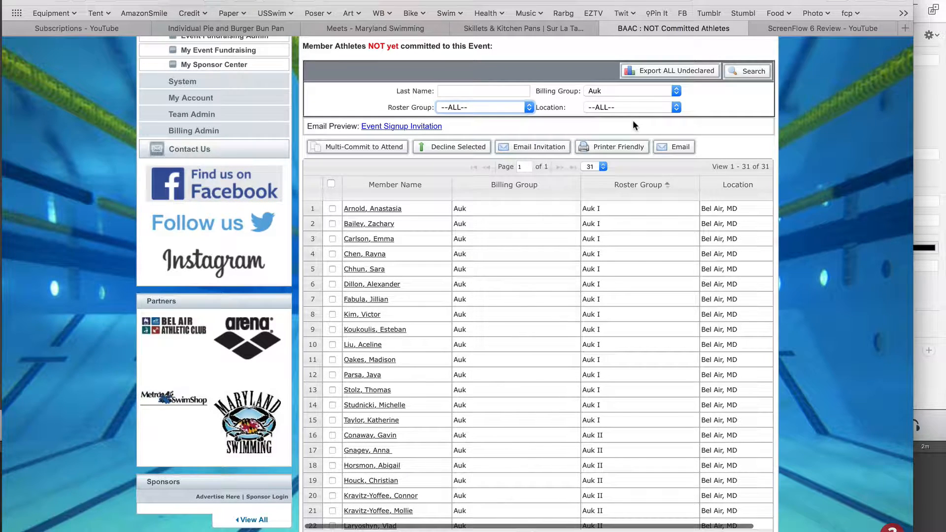
Step: Mark the athletes in rows 3, 5 and 7 of the undeclared list, and clear the whole selection
click(332, 239)
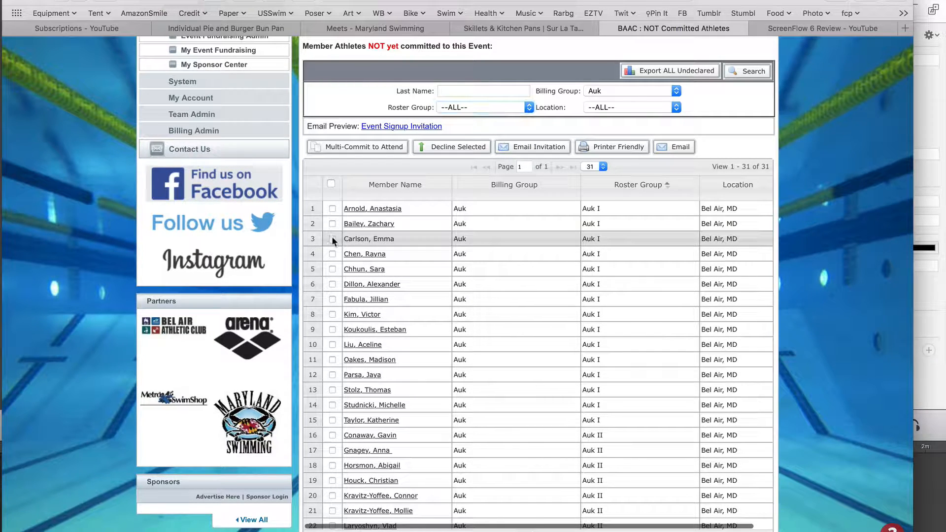
click(332, 269)
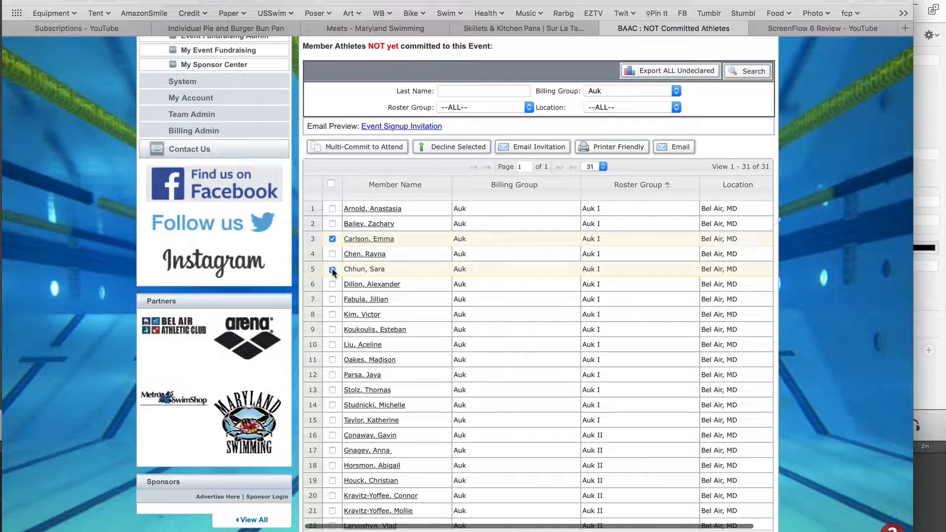
click(332, 299)
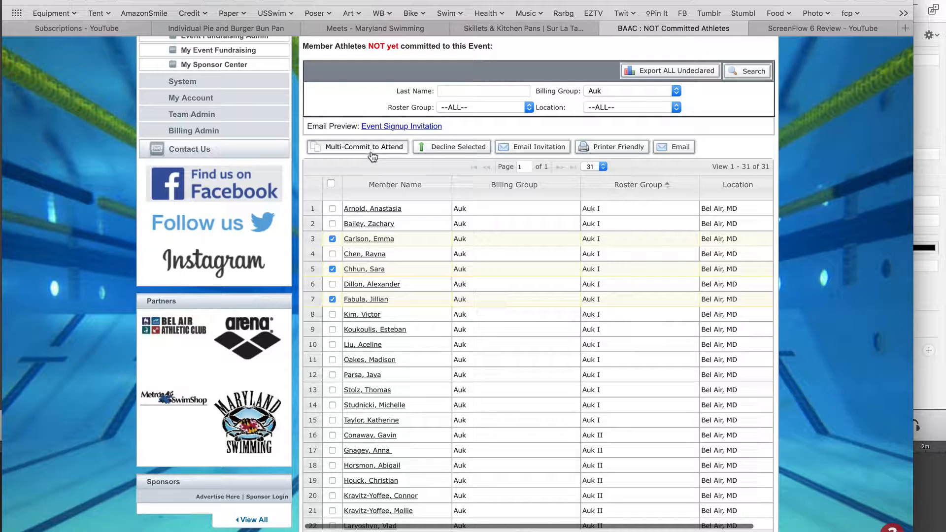
click(329, 187)
click(329, 186)
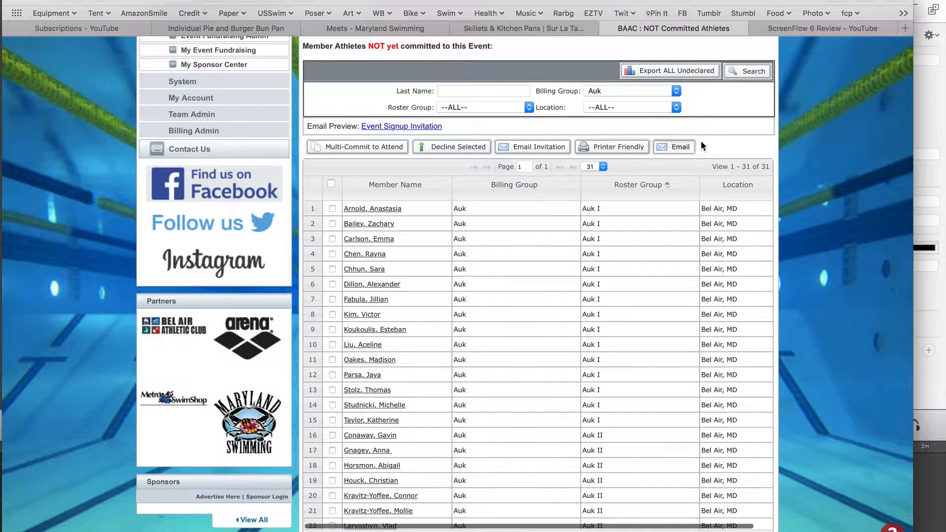
Step: Filter the undeclared athletes by the Gentoo billing group and view the matching members
click(645, 91)
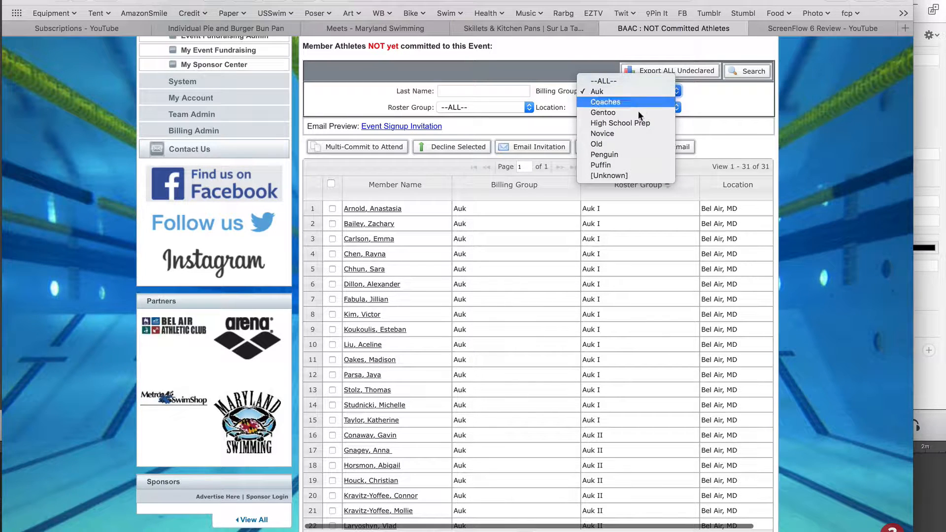
click(636, 111)
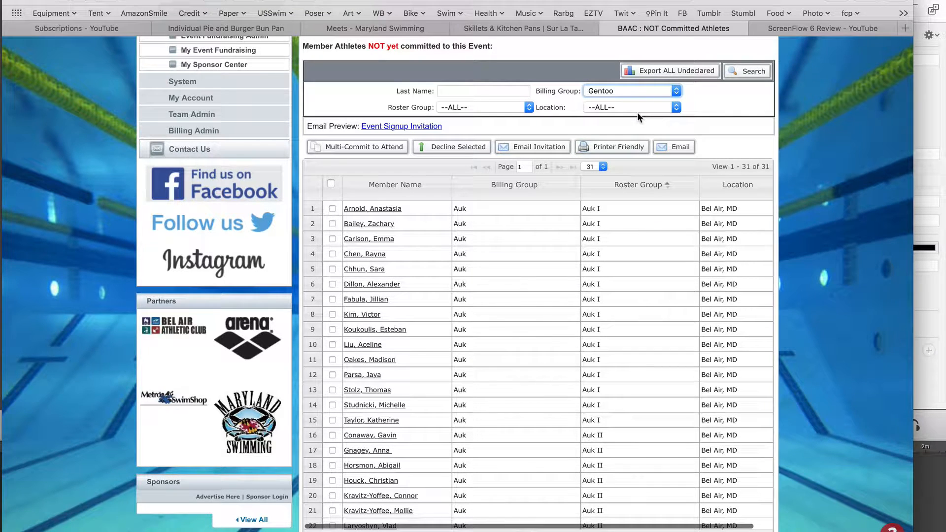
click(748, 71)
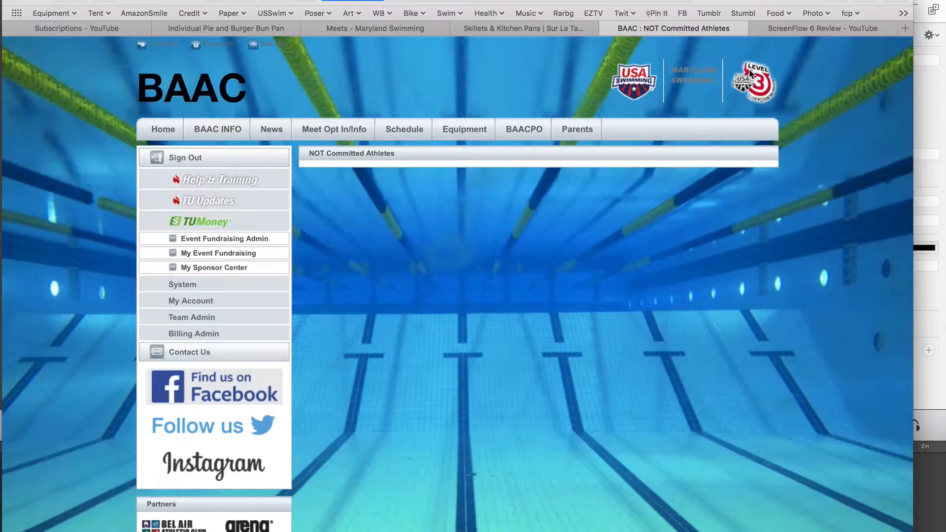
scroll(826, 300, down, 3)
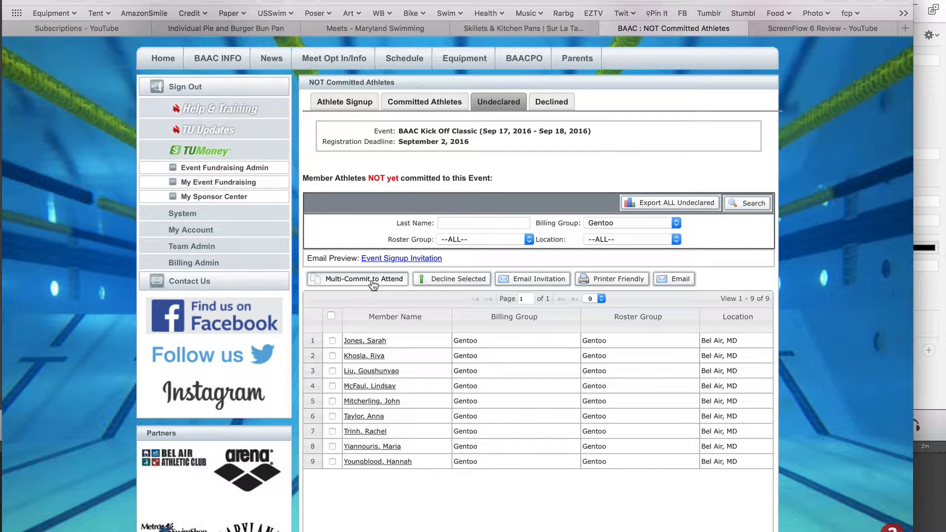
Step: Open QuickEntries by Athlete from the meet's committed athletes and sort the athletes by roster group in ascending order
click(433, 103)
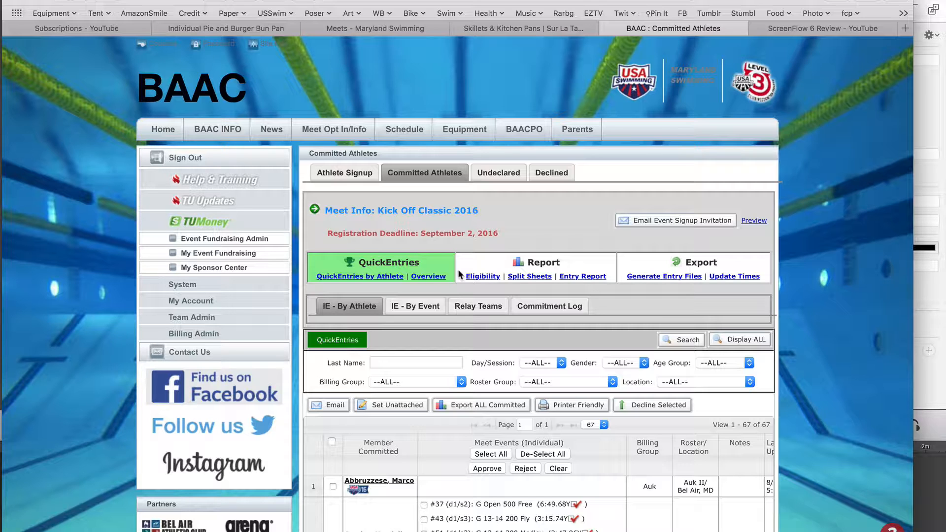
scroll(458, 274, down, 3)
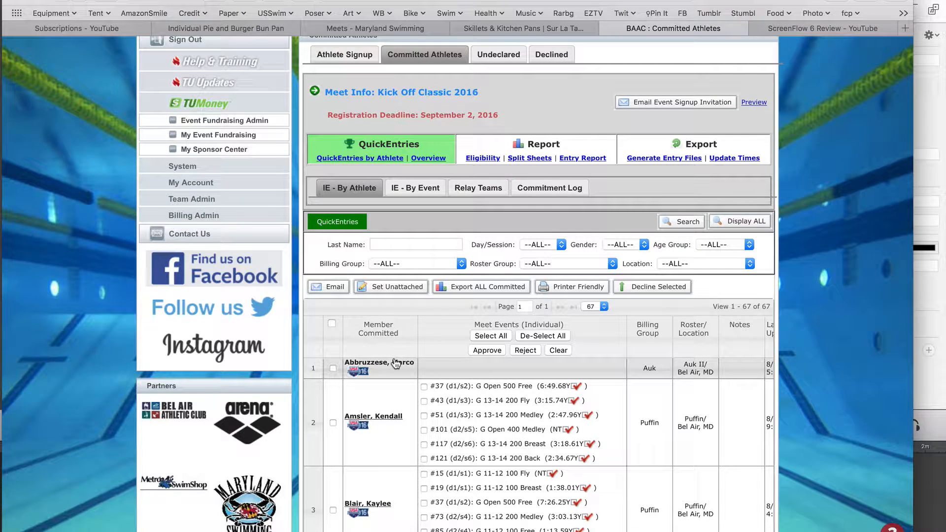
click(389, 161)
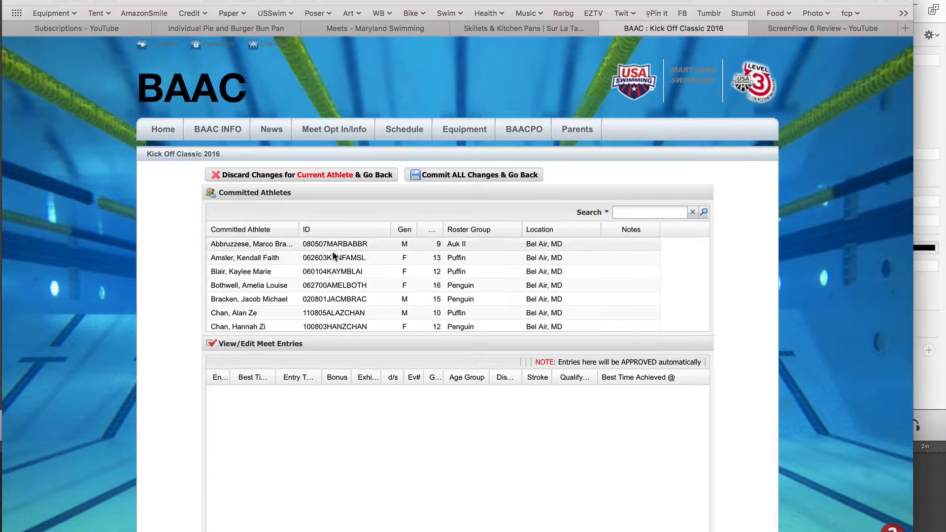
click(515, 230)
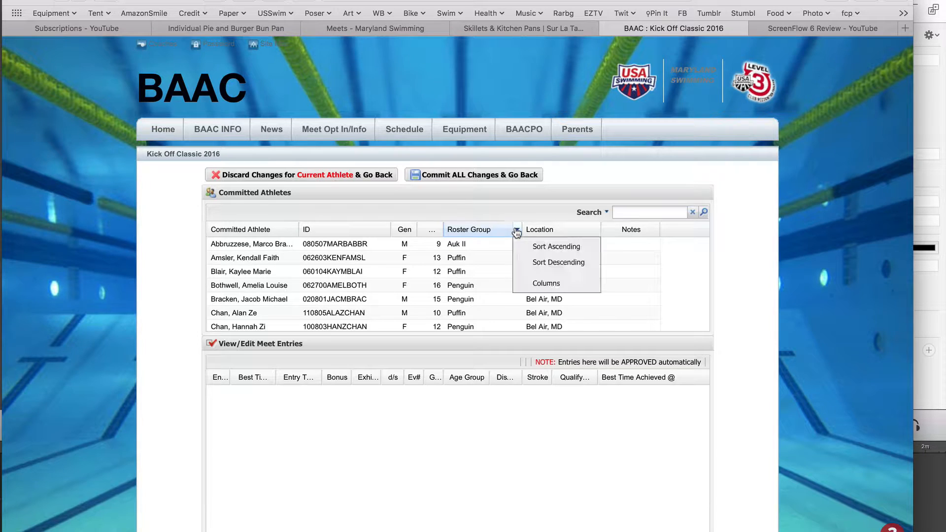
click(534, 245)
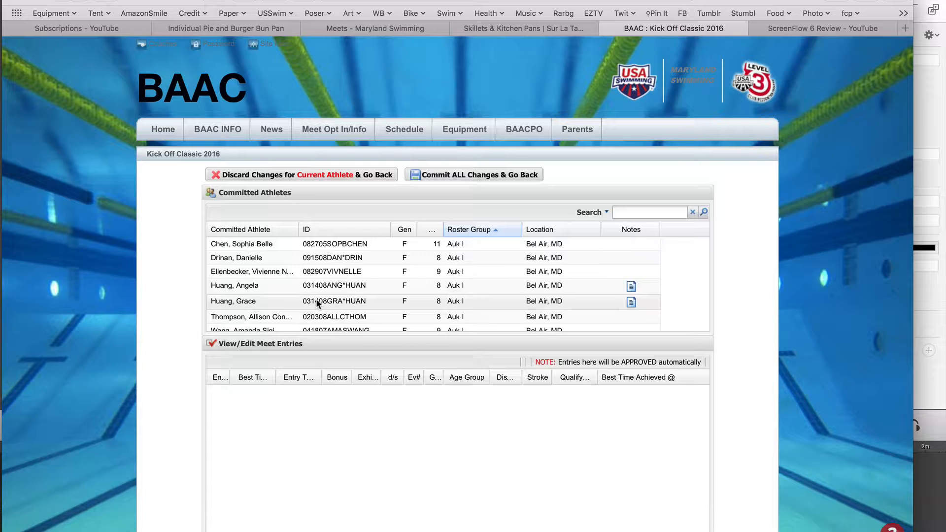
Step: Enter the first Auk I athlete in events 11 (50 Back), 23 (50 Fly) and 27 (100 Medley)
click(262, 244)
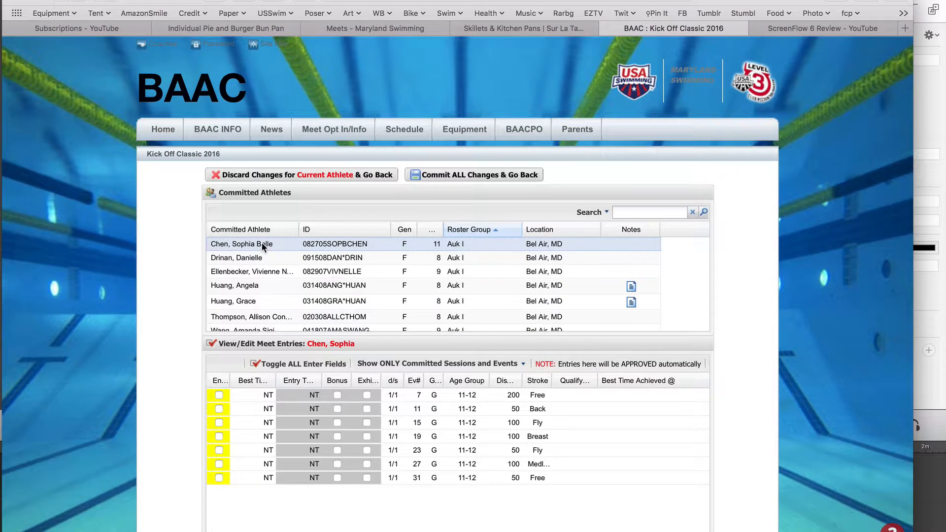
scroll(161, 327, down, 3)
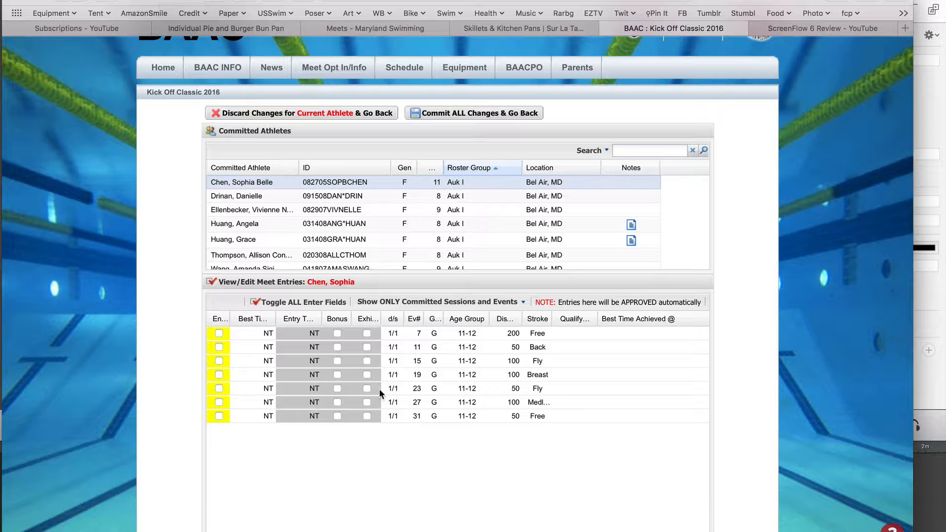
click(219, 347)
click(219, 389)
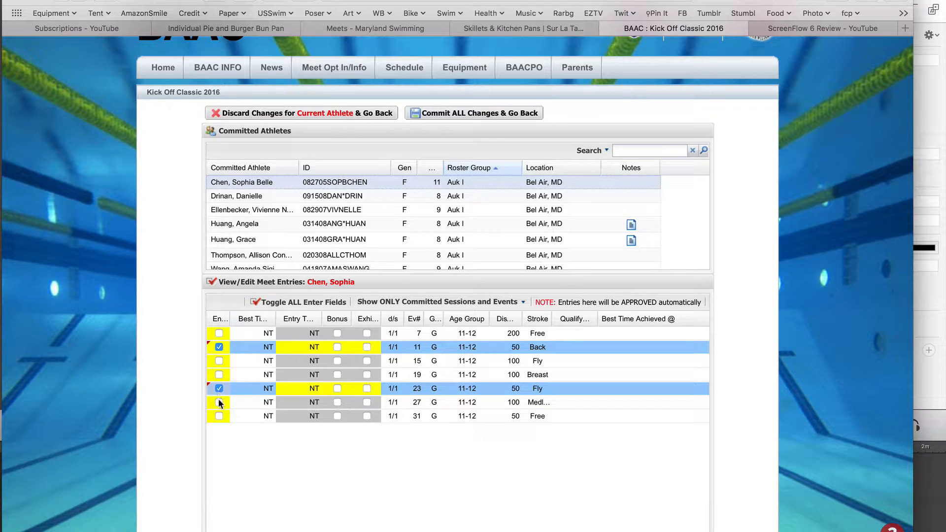
click(219, 402)
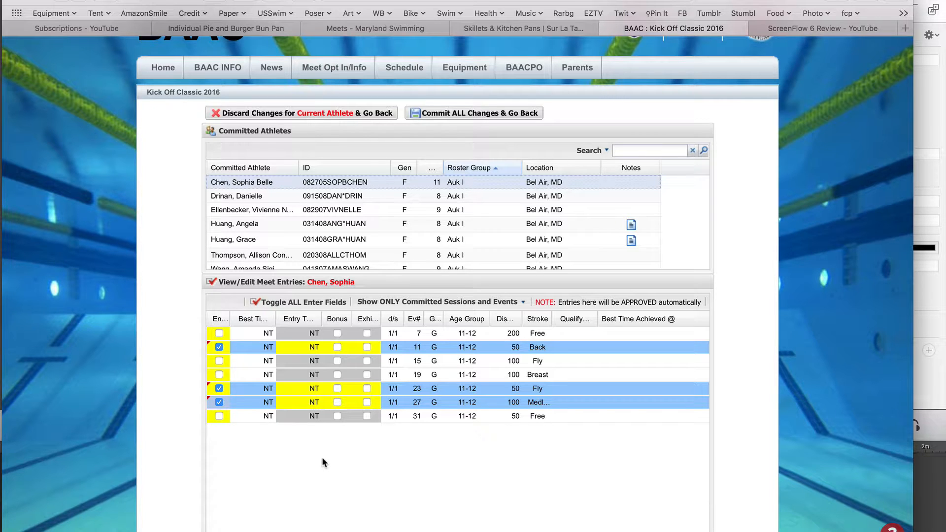
Step: Enter the second Auk I athlete in events 89 (100 Back), 71 (200 Medley) and 83 (100 Free)
click(323, 197)
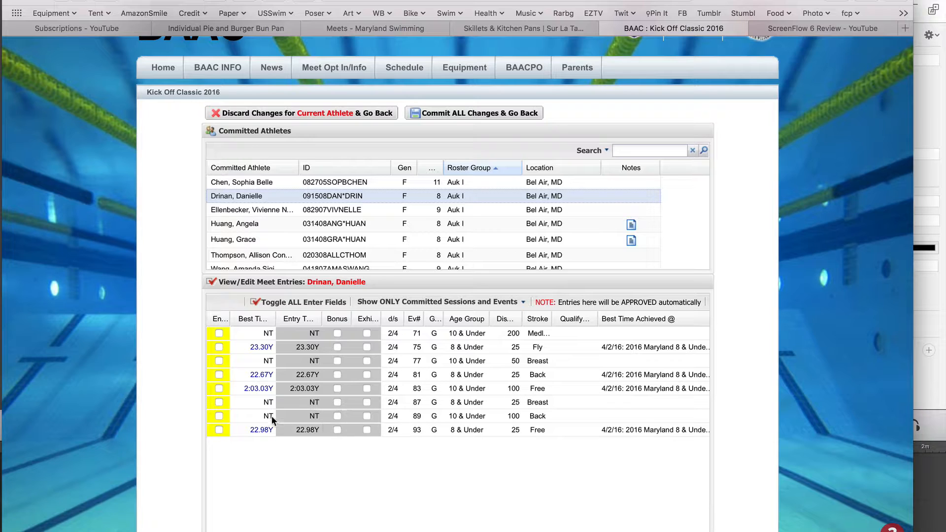
click(220, 417)
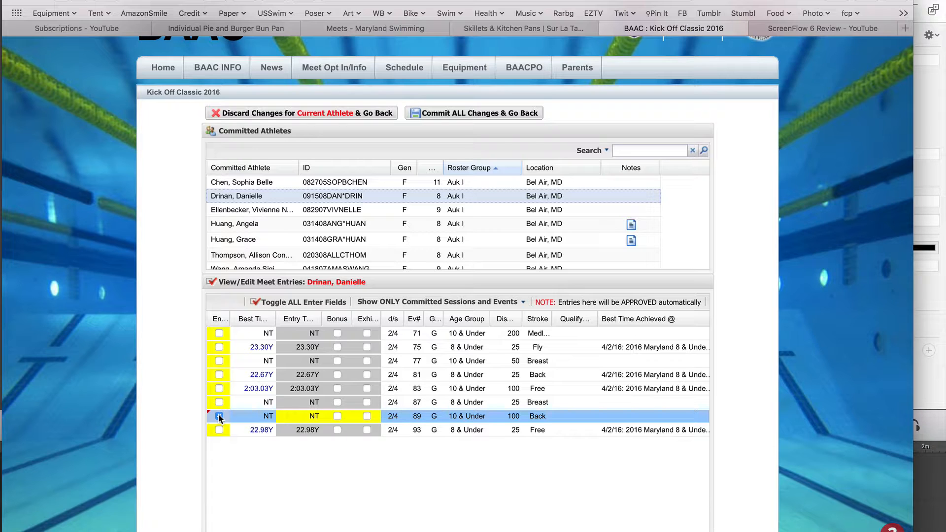
click(220, 333)
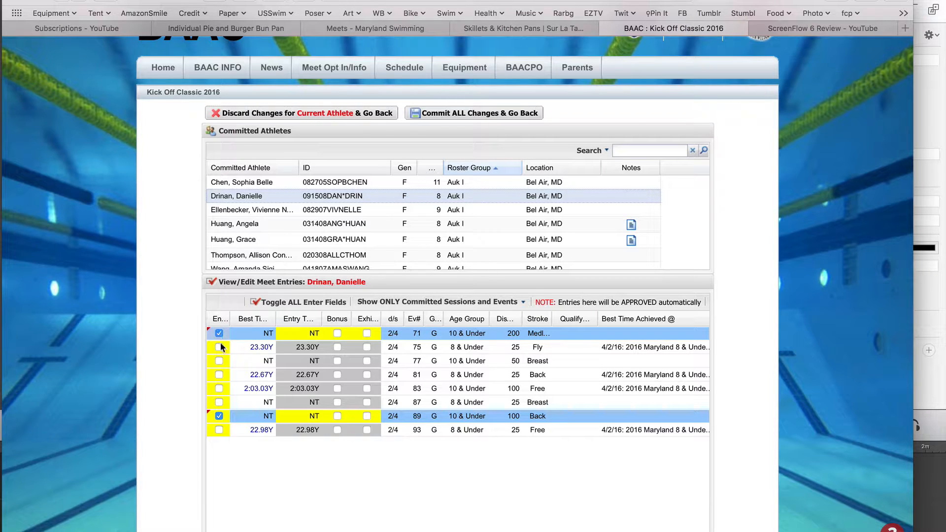
click(220, 388)
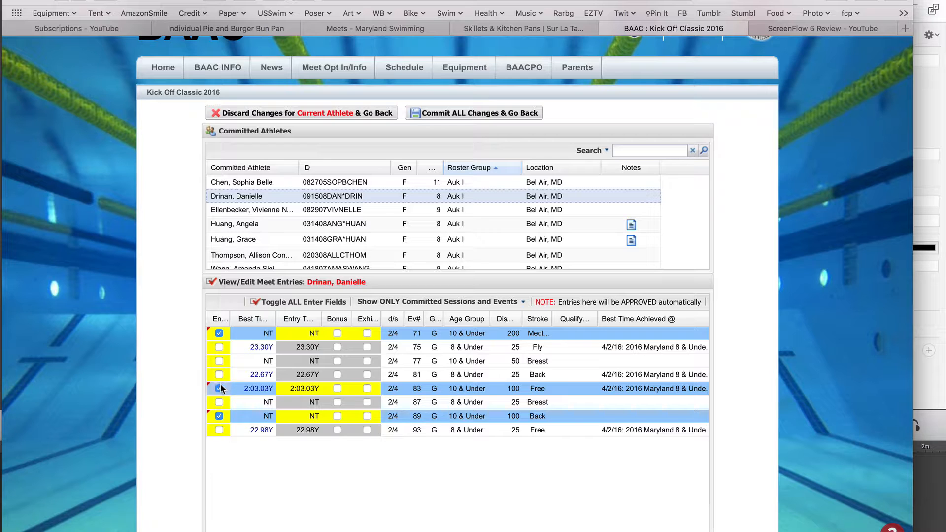
Step: Remove the second Auk I athlete's entries for events 83, 89 and 71
click(219, 389)
click(219, 416)
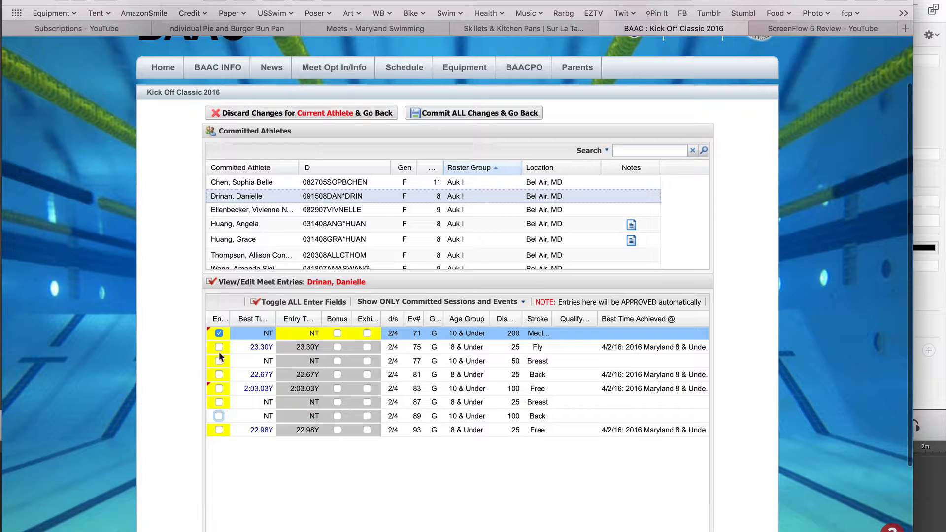
click(219, 334)
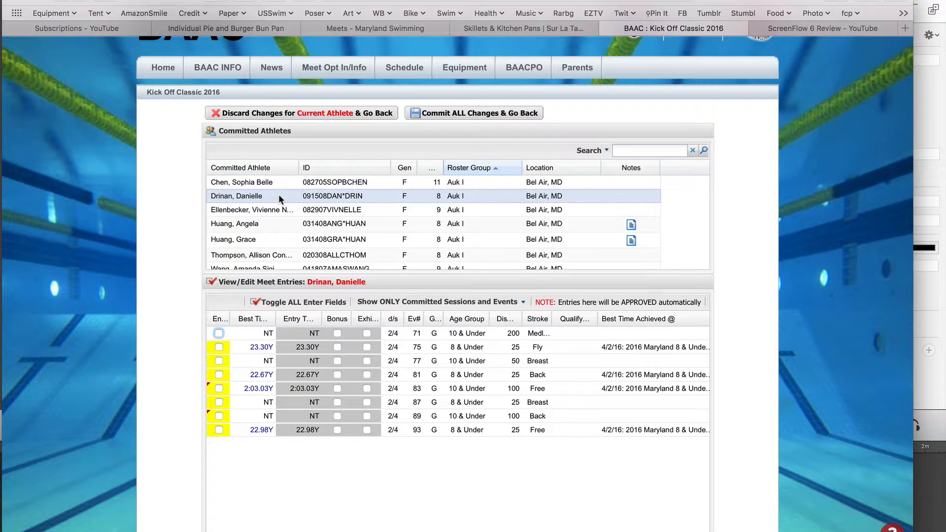
Step: Return to the first Auk I athlete and remove the entries for events 11, 23 and 27
click(271, 181)
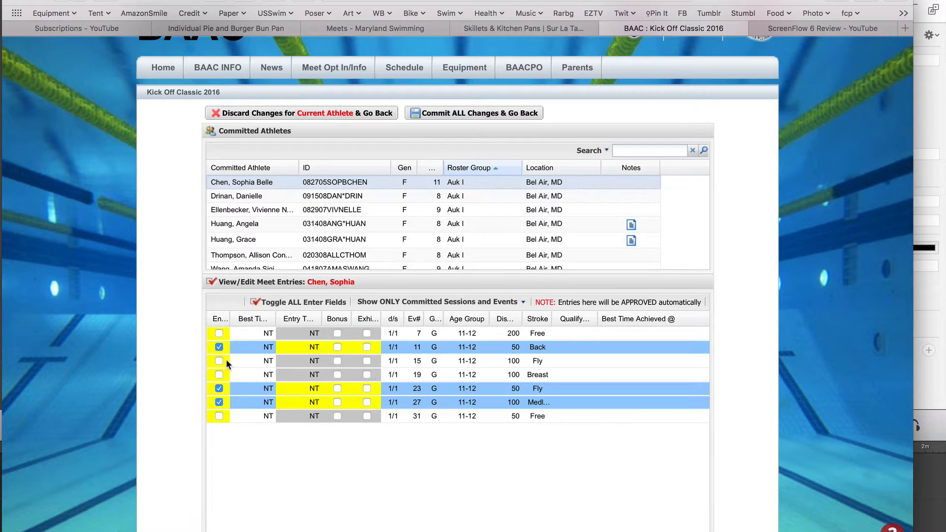
click(218, 346)
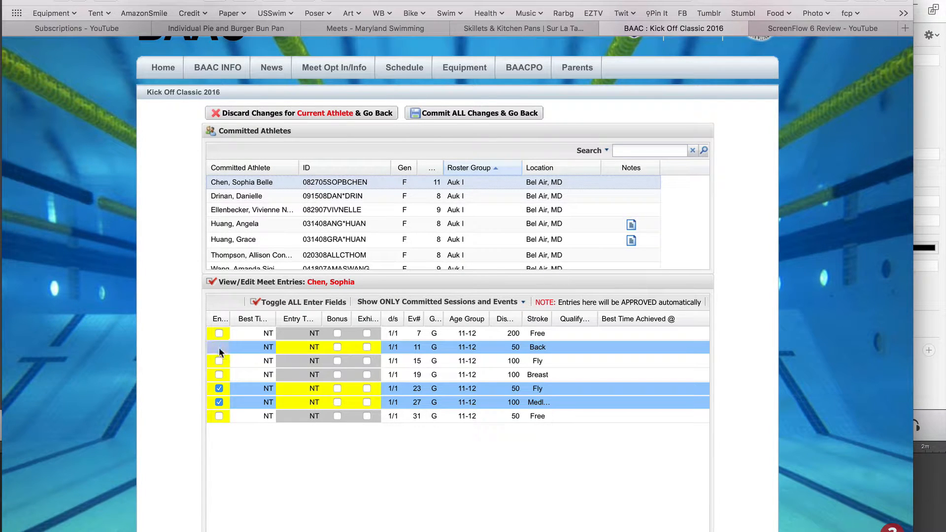
click(218, 388)
click(220, 402)
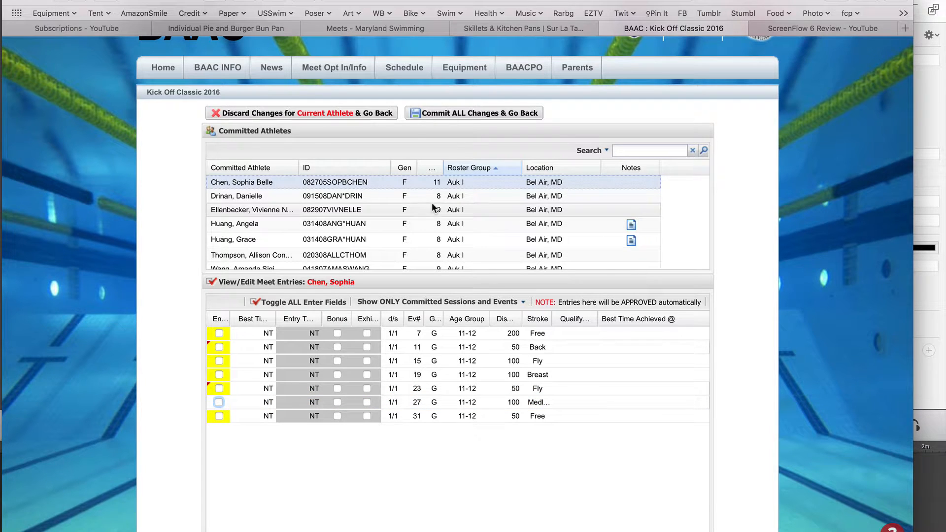
Step: Look through the committed athletes of all roster groups, commit all changes and go back to the Committed Athletes page
scroll(418, 247, down, 10)
scroll(404, 246, down, 10)
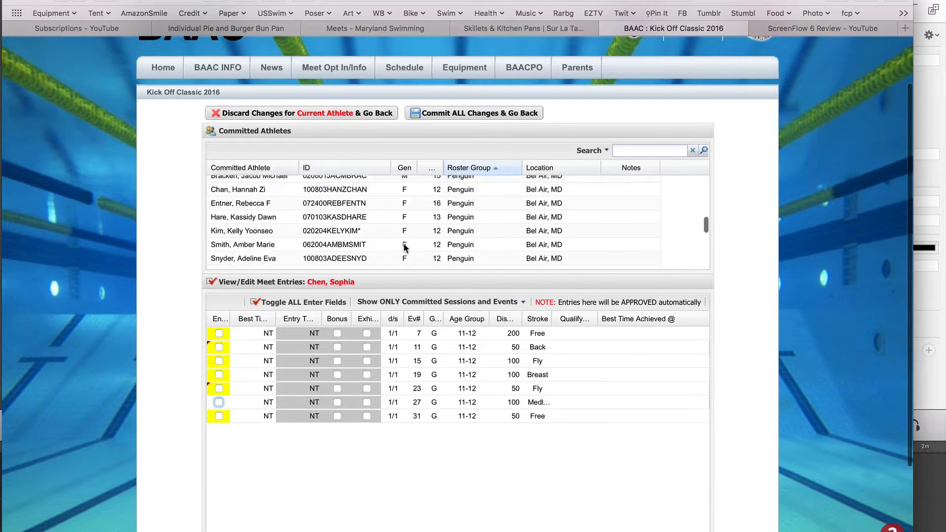
scroll(404, 249, up, 4)
scroll(404, 249, up, 4)
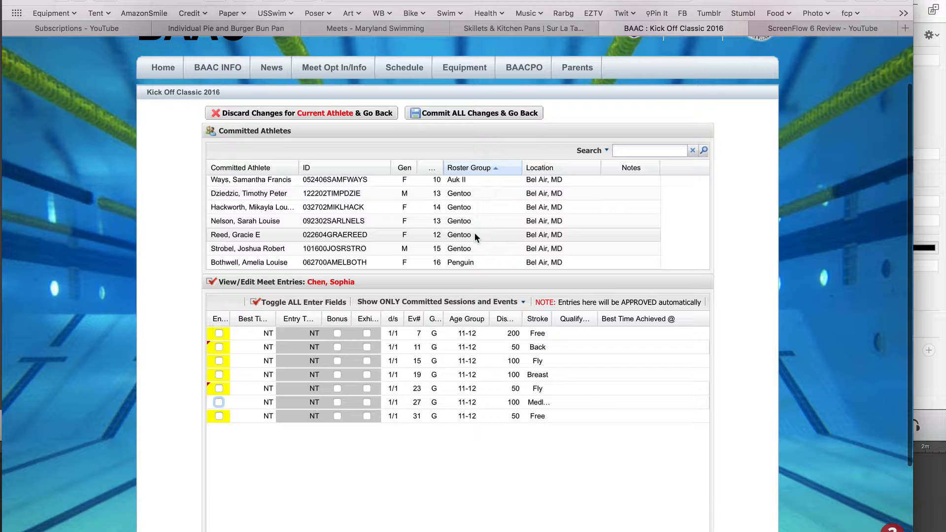
scroll(474, 232, down, 10)
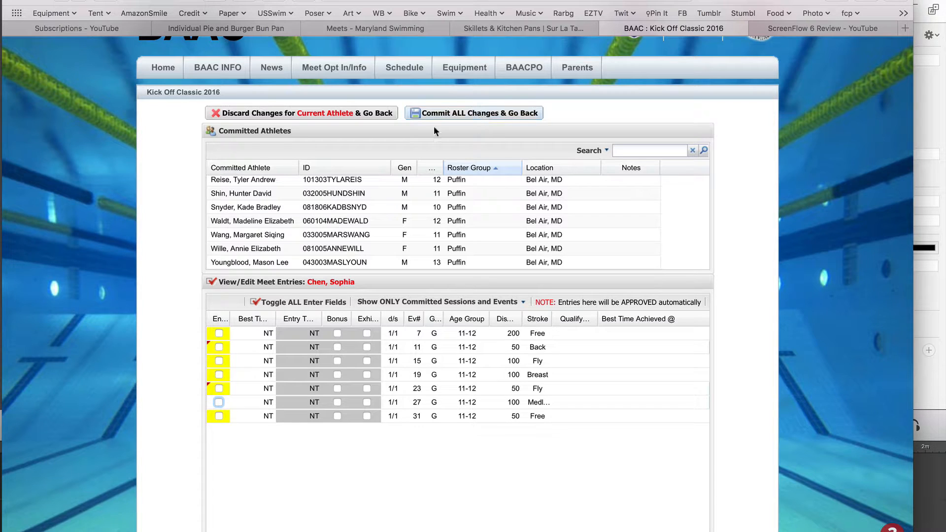
click(488, 114)
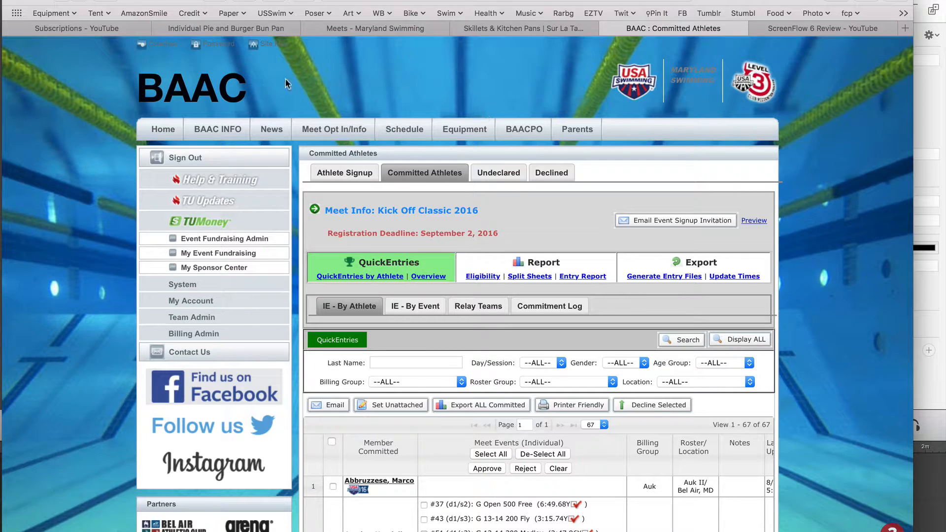
Step: Open the Meet Opt In/Info page and look through the upcoming meets from the BAAC Kick Off Classic to the Christmas Championships
click(327, 129)
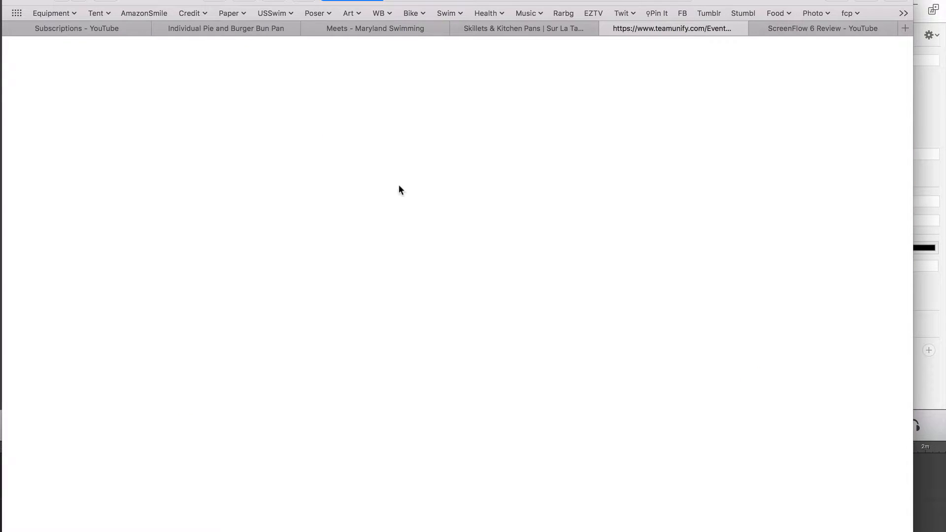
scroll(490, 344, down, 5)
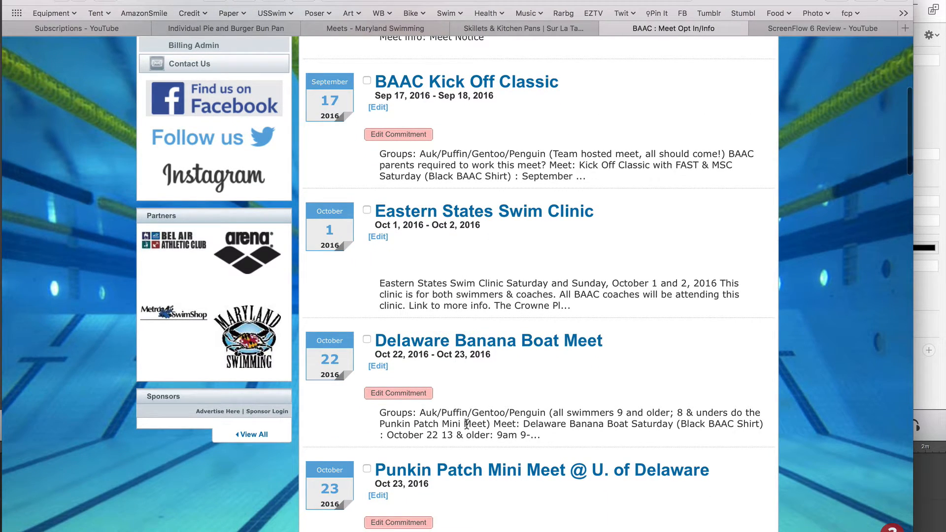
scroll(467, 424, down, 2)
scroll(466, 424, down, 1)
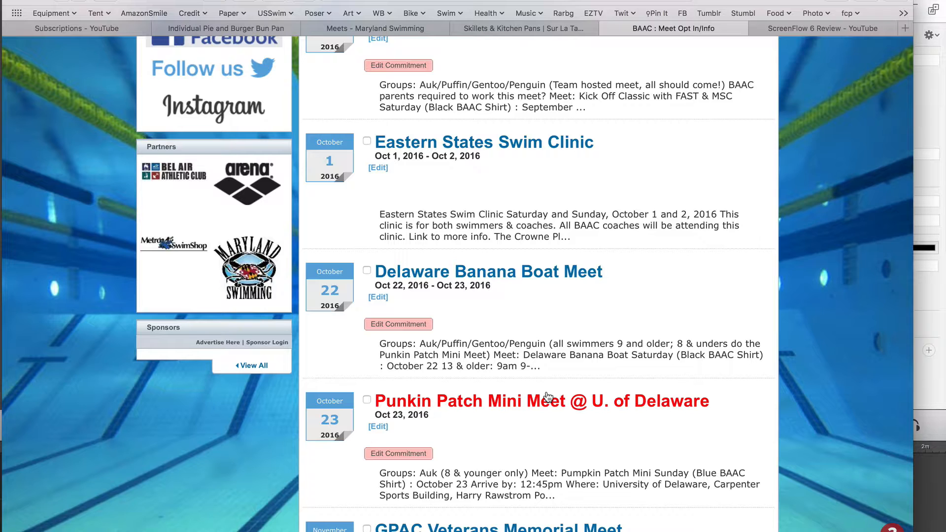
scroll(546, 397, down, 5)
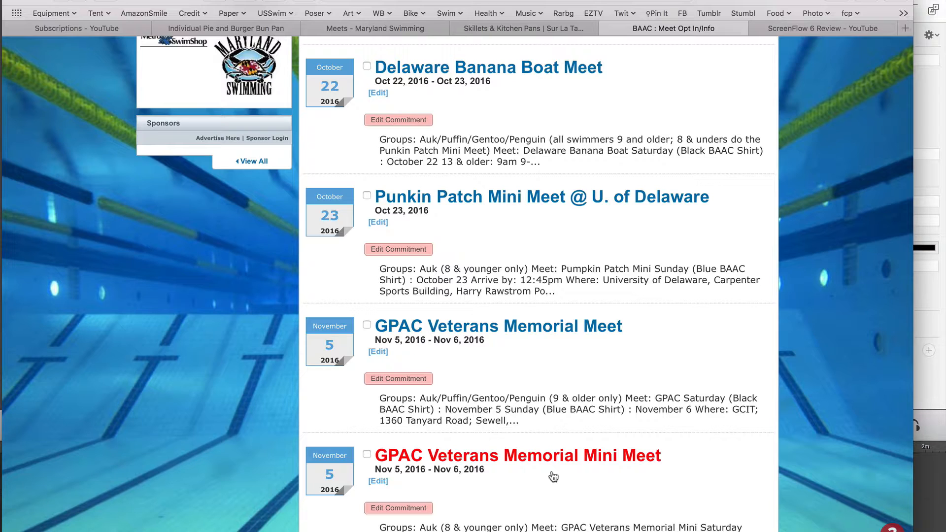
scroll(553, 476, down, 7)
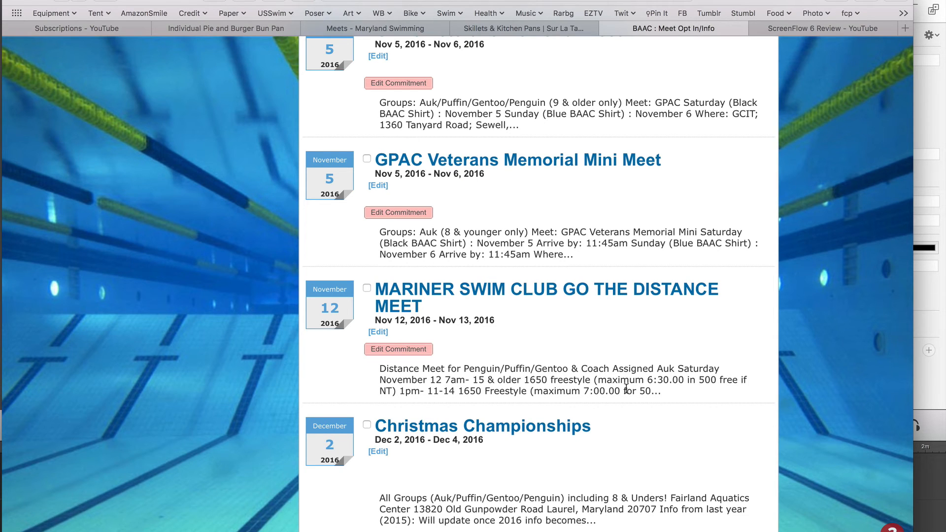
scroll(626, 388, up, 3)
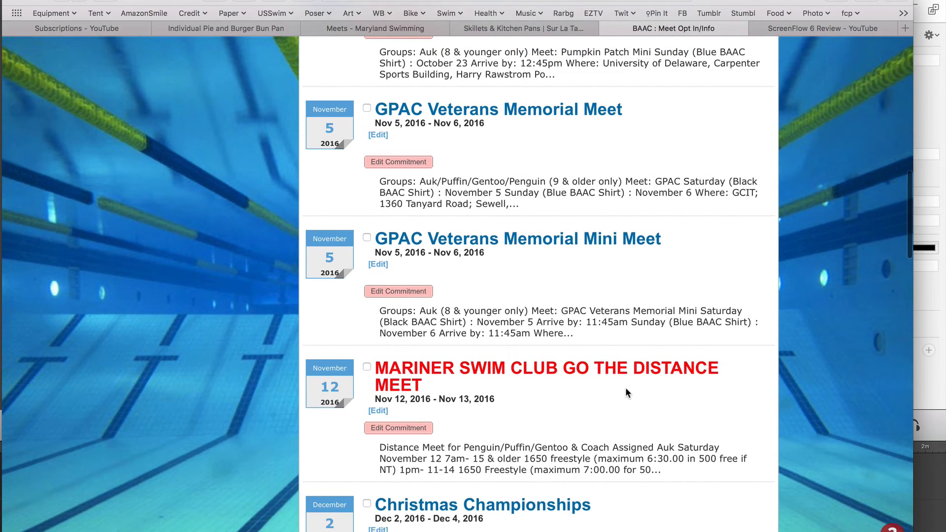